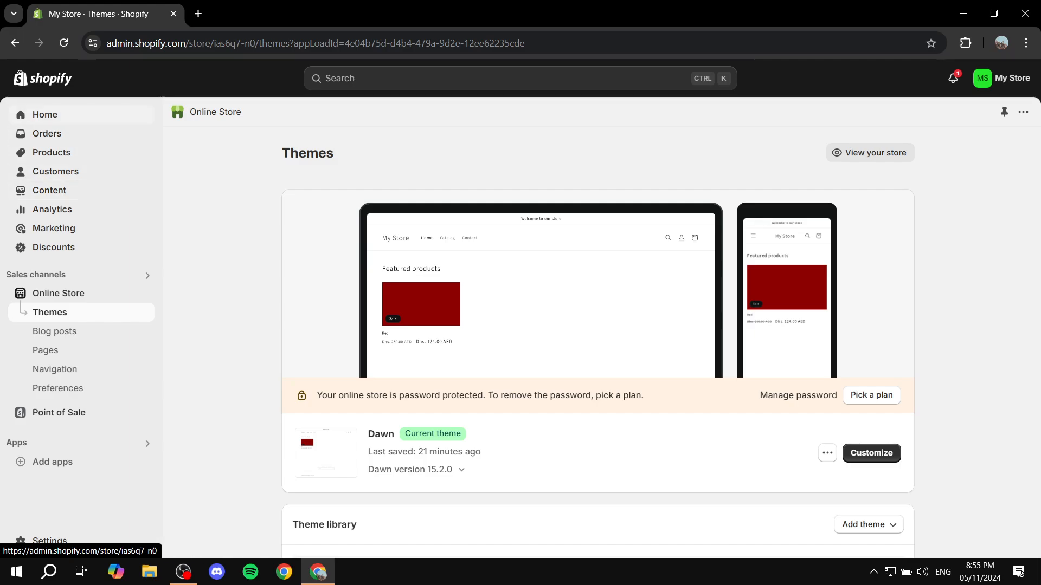
Upload sample.pdf from the Explainer Media folder to the store's content files.
left_click(49, 190)
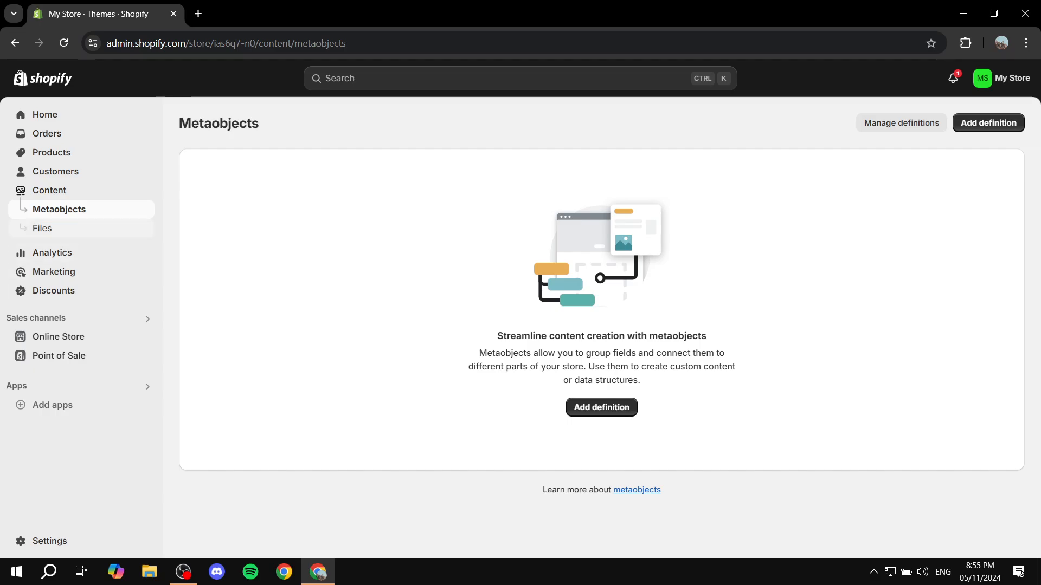
left_click(49, 228)
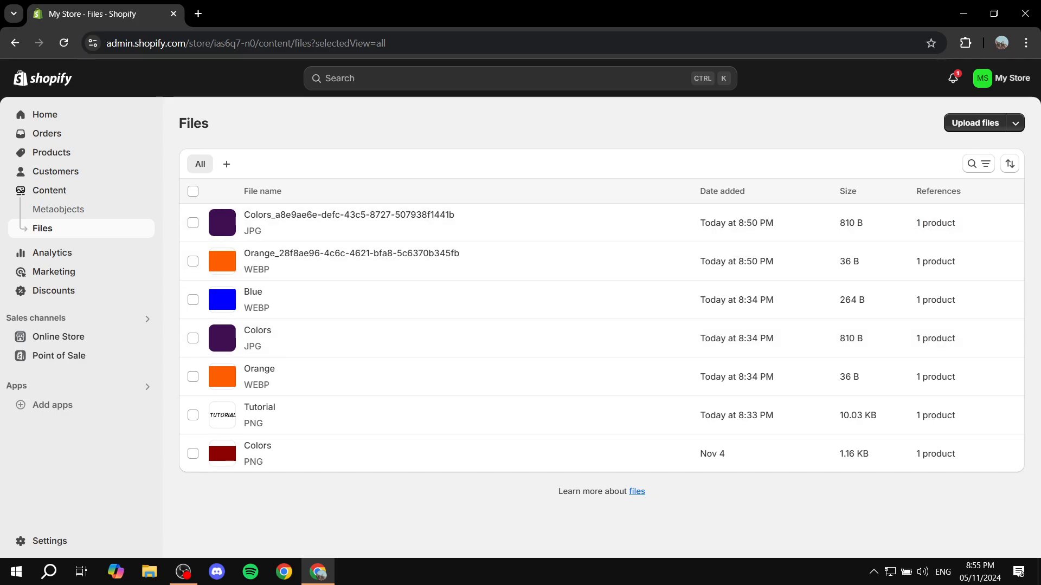
left_click(975, 123)
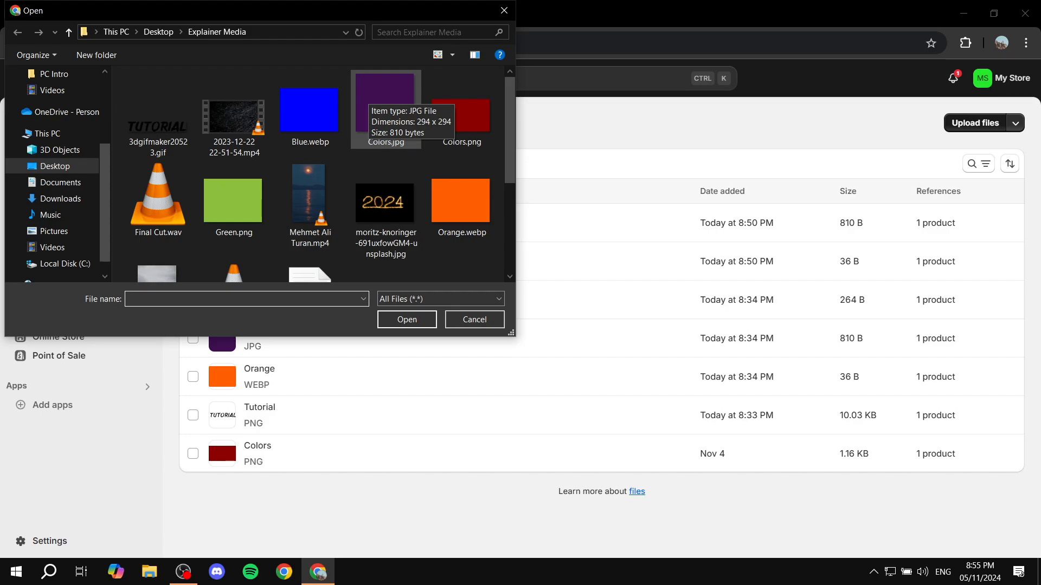
scroll(385, 109, "down", 3)
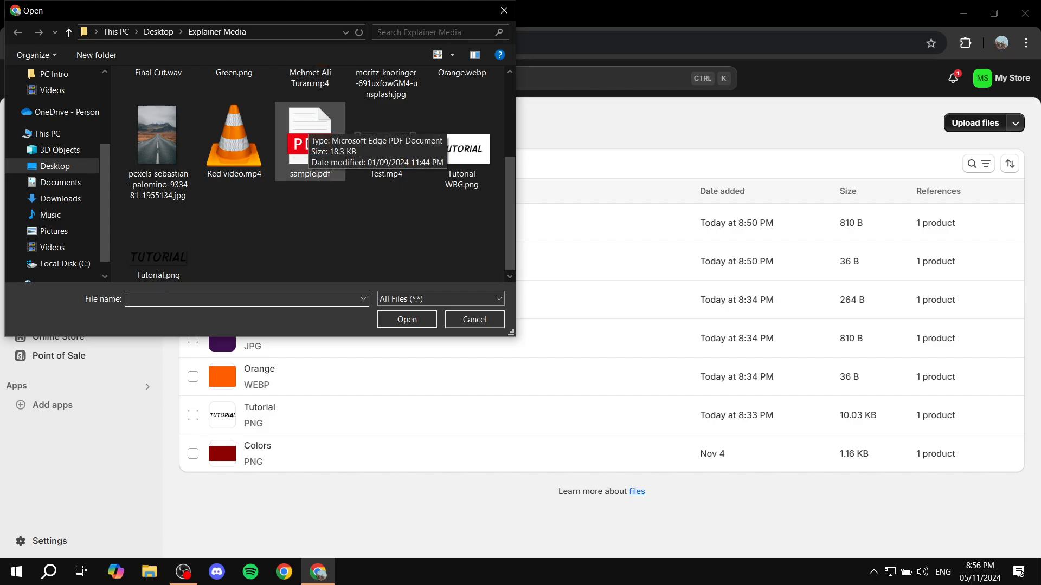
double_click(306, 130)
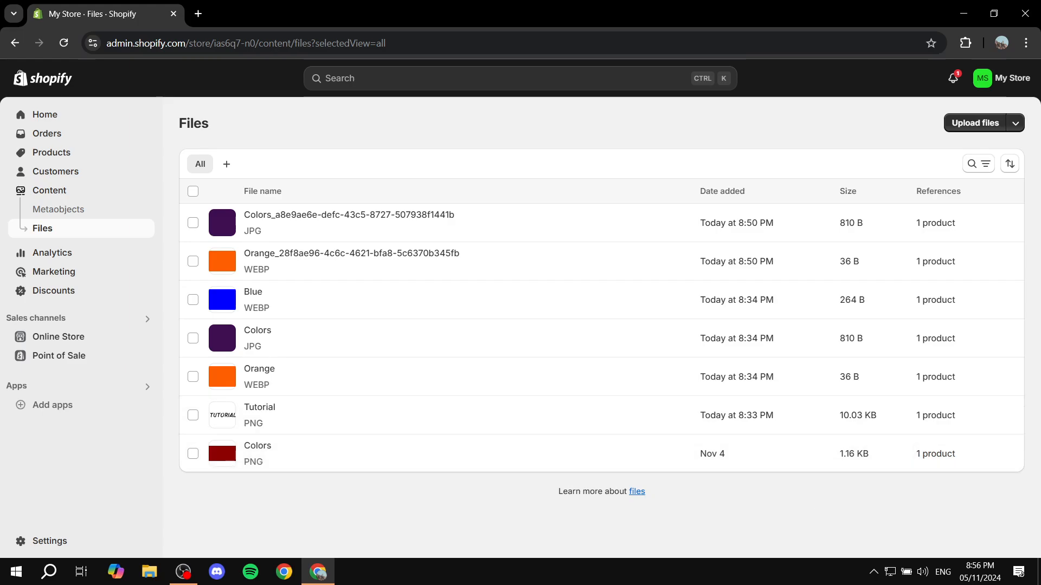
Refresh the files list and copy the link of the sample PDF.
left_click(64, 43)
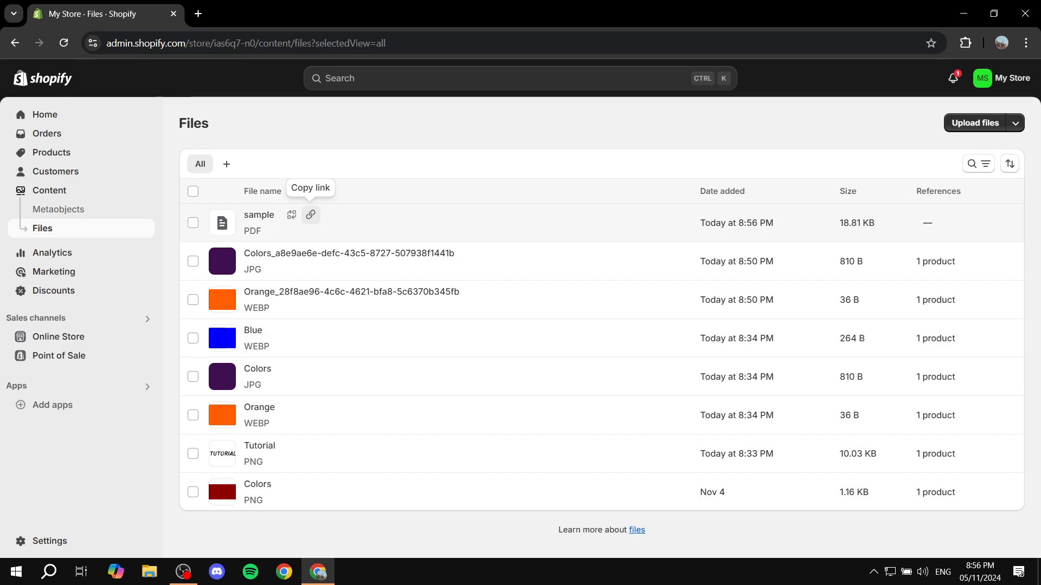
left_click(310, 215)
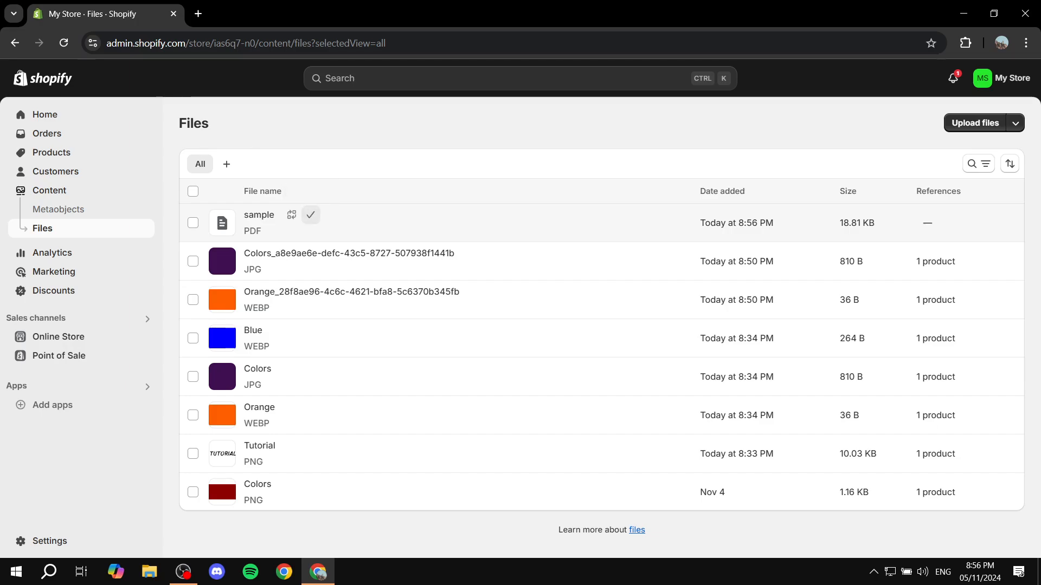
left_click(311, 215)
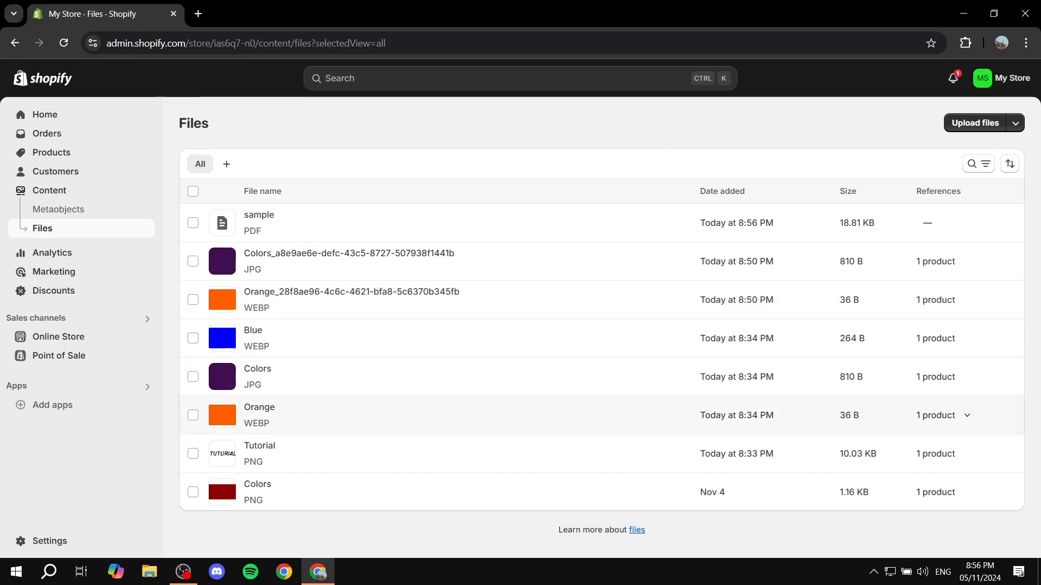
Open the Orange product from the product list and start editing its description.
left_click(51, 152)
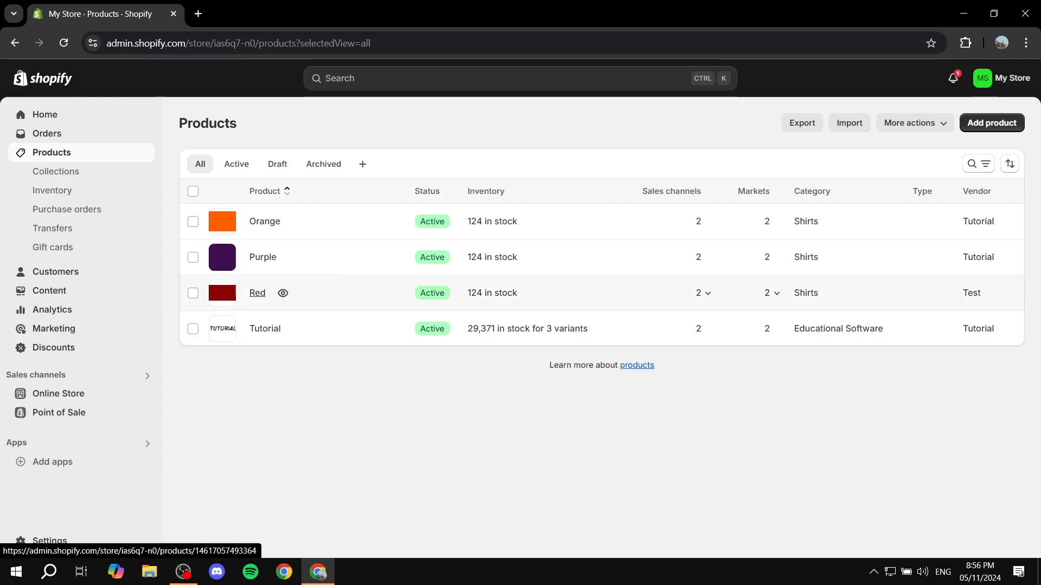
left_click(257, 293)
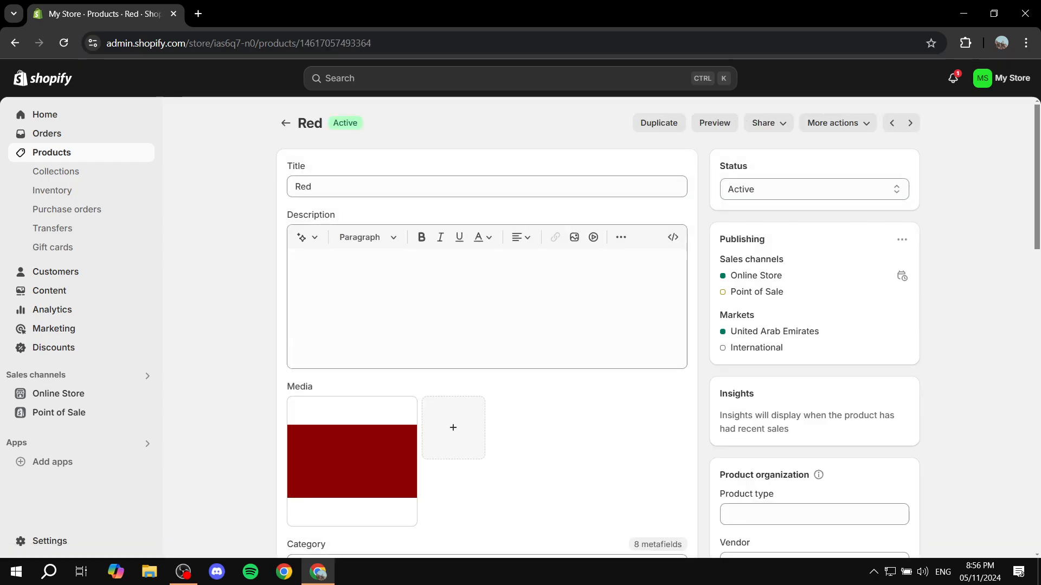
left_click(286, 123)
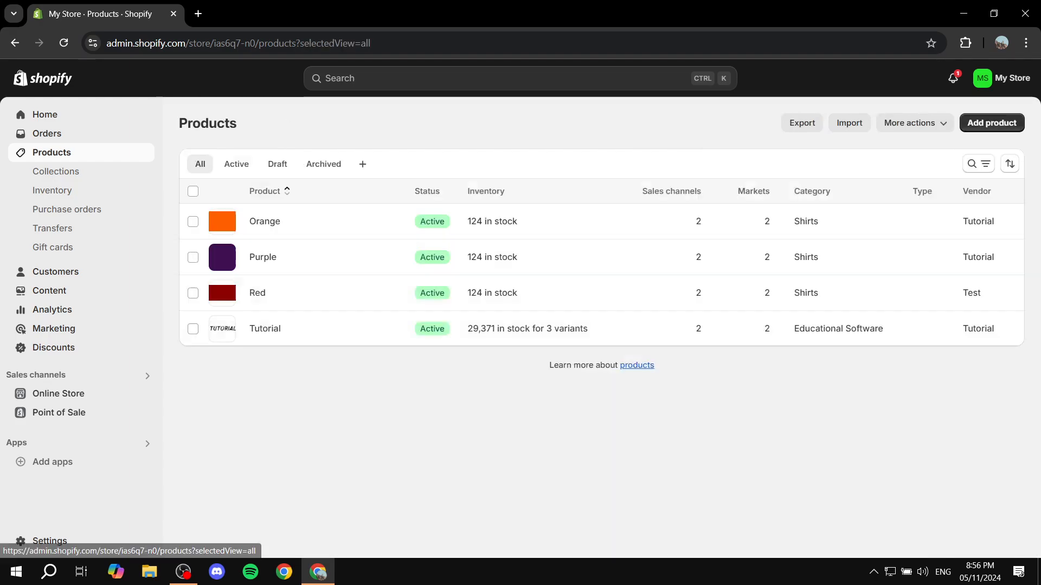
left_click(265, 221)
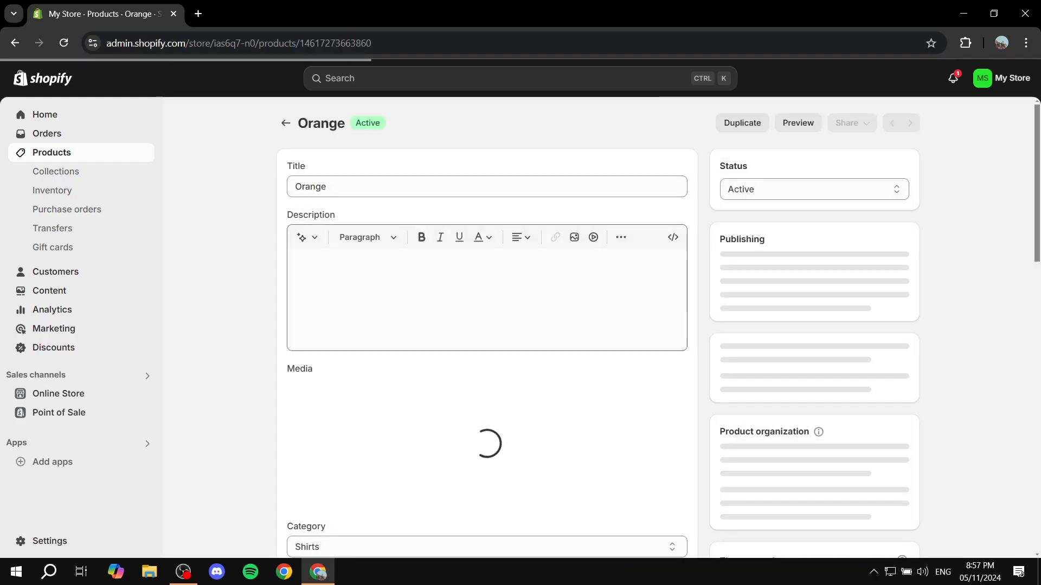
left_click(487, 302)
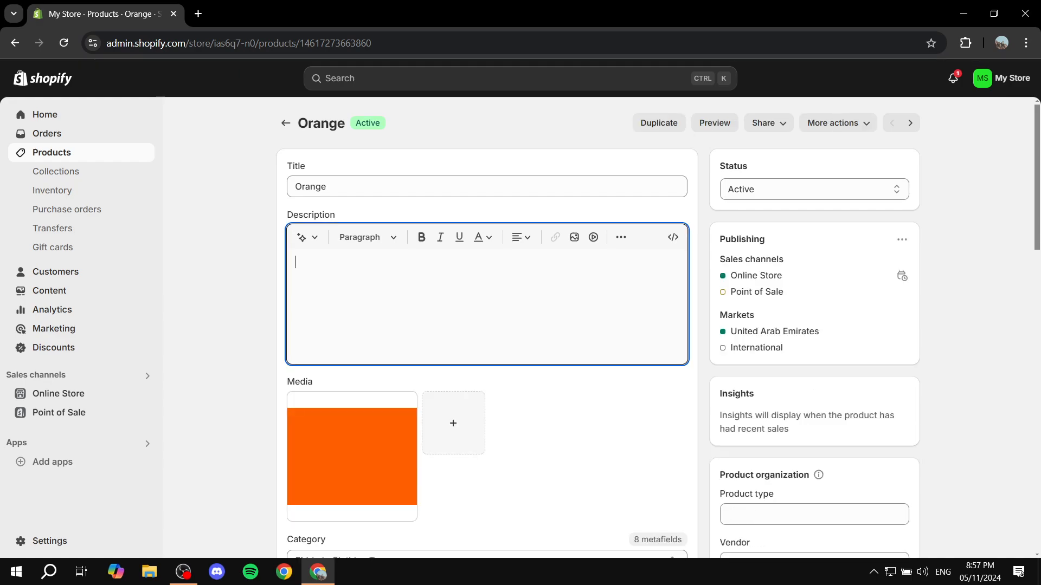
type("Here is a siz")
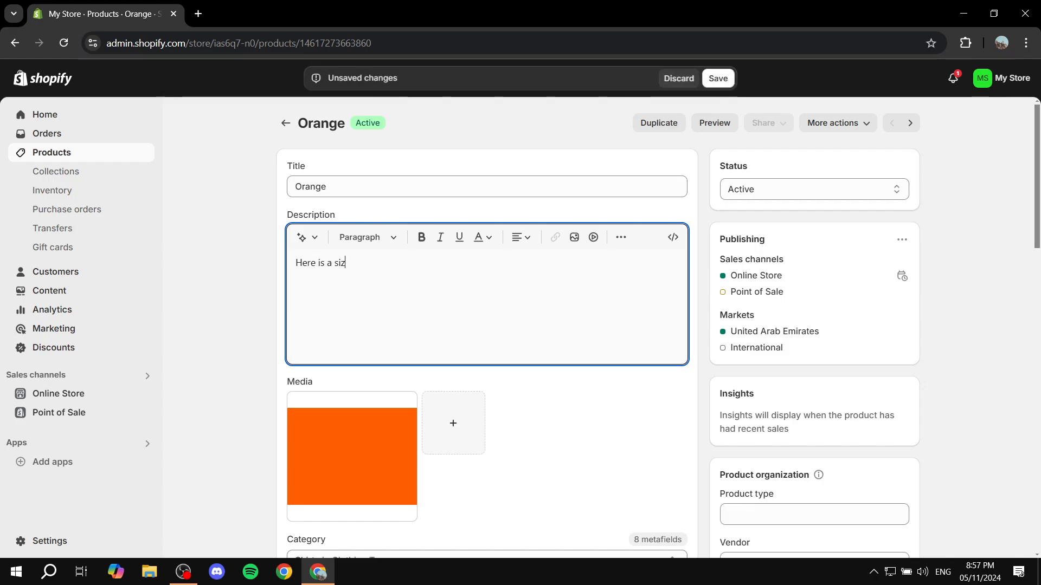
type("e chart")
key("BackSpace")
key("BackSpace")
key("BackSpace")
key("BackSpace")
key("BackSpace")
key("BackSpace")
key("BackSpace")
key("BackSpace")
key("BackSpace")
key("BackSpace")
key("BackSpace")
key("BackSpace")
key("BackSpace")
key("BackSpace")
key("BackSpace")
key("BackSpace")
key("BackSpace")
key("BackSpace")
key("BackSpace")
key("BackSpace")
Write "Click HERE to open size chart!" as the Orange product's description.
type("C")
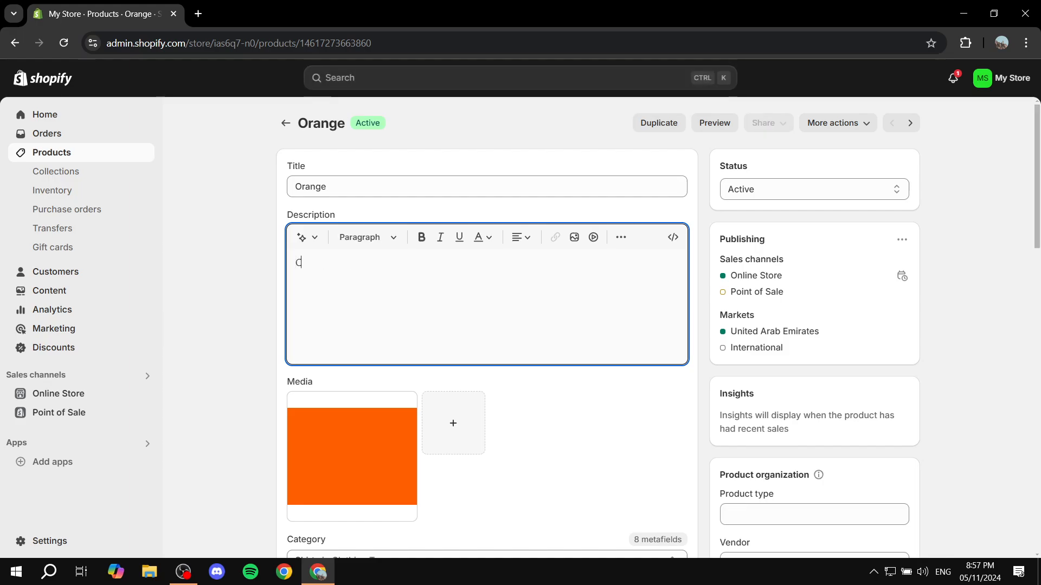
type("lick HERE t")
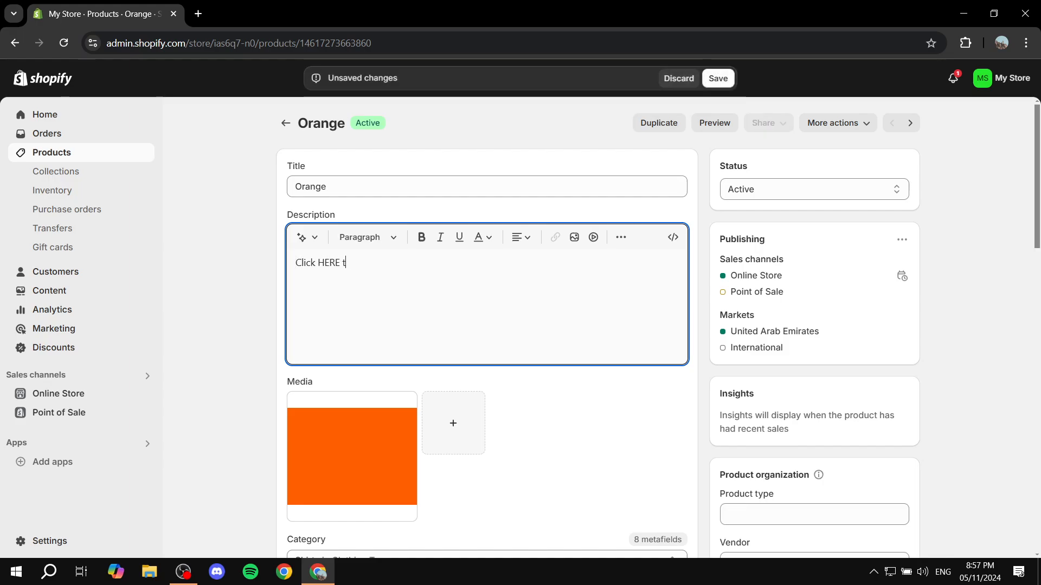
type("o open size ")
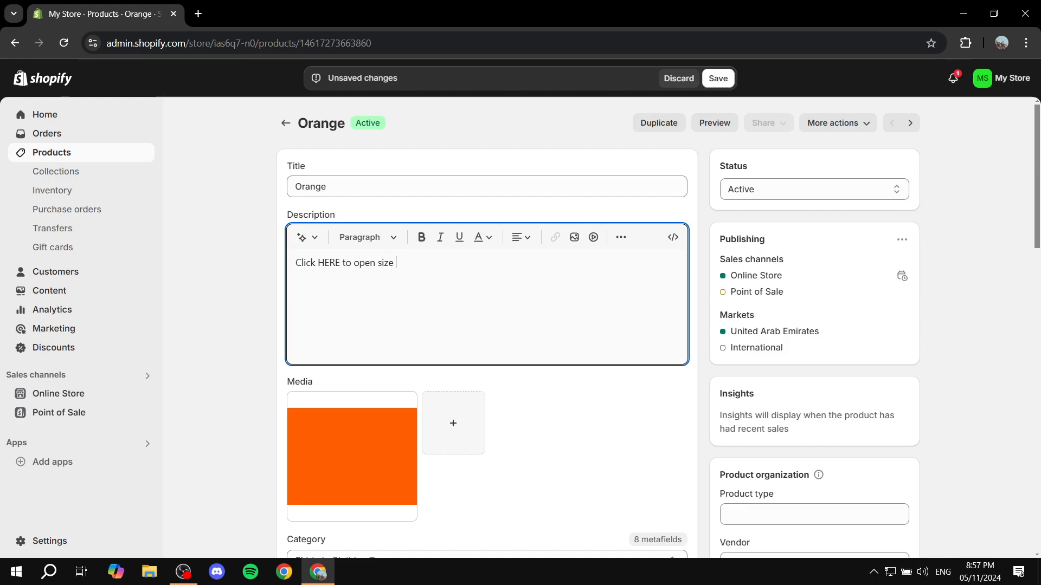
type("chart!")
Link the word HERE in the description to the copied sample.pdf URL, set to open in a new window, and save the product.
left_click_drag(340, 262, 318, 263)
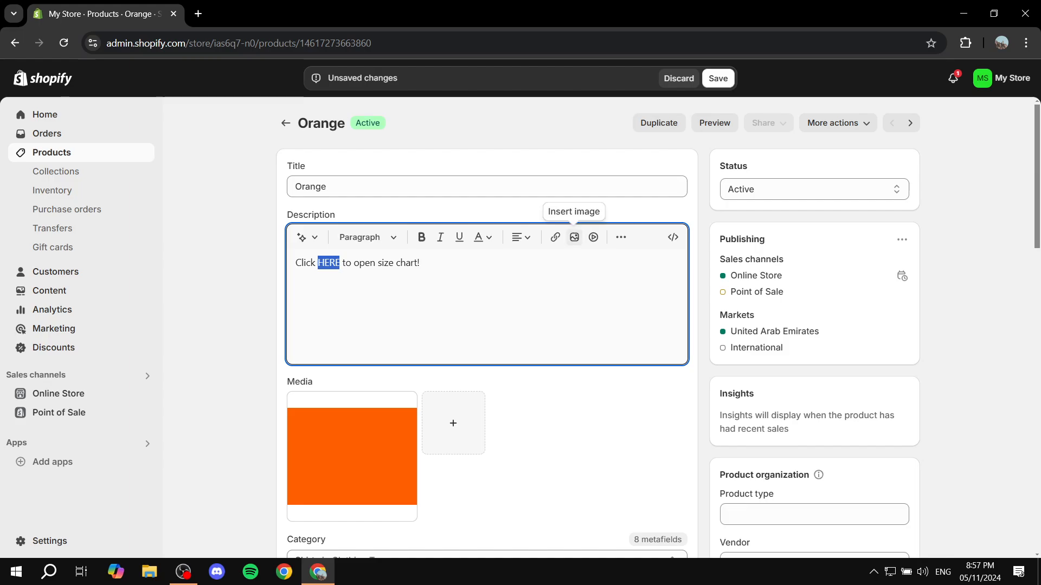
left_click(555, 237)
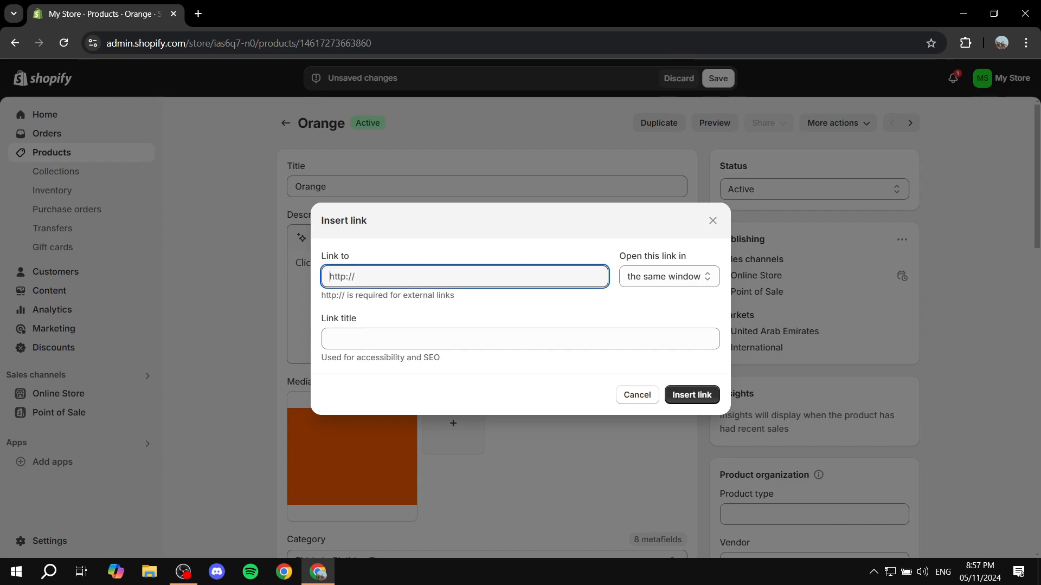
key("ctrl+v")
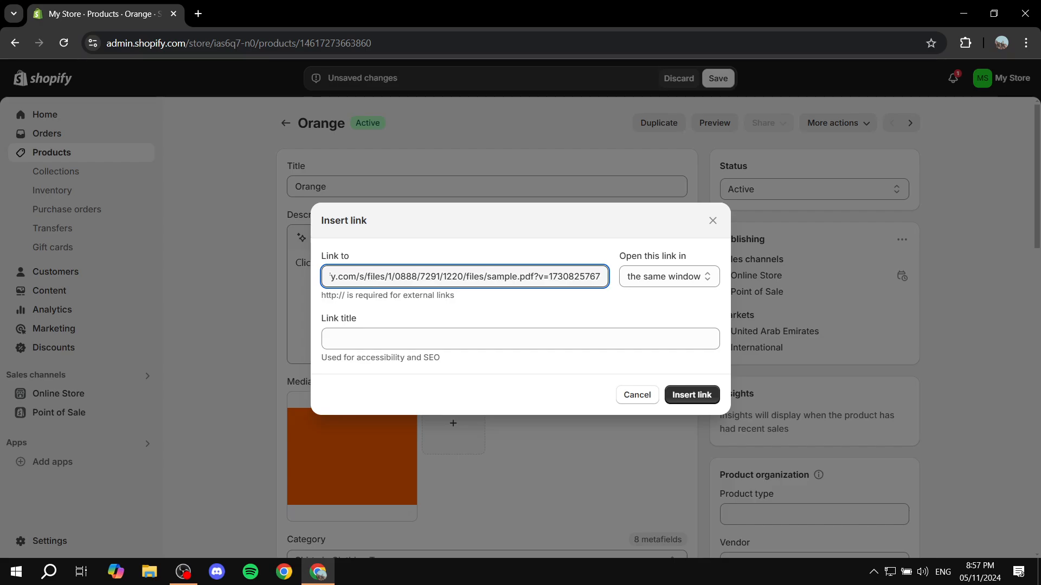
left_click_drag(603, 256, 681, 256)
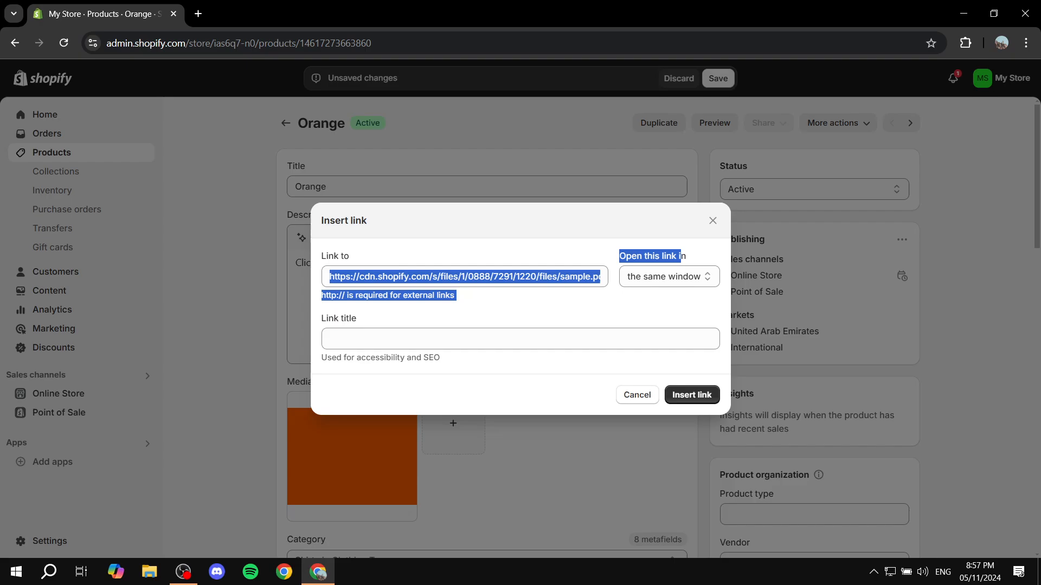
left_click(672, 301)
left_click(670, 277)
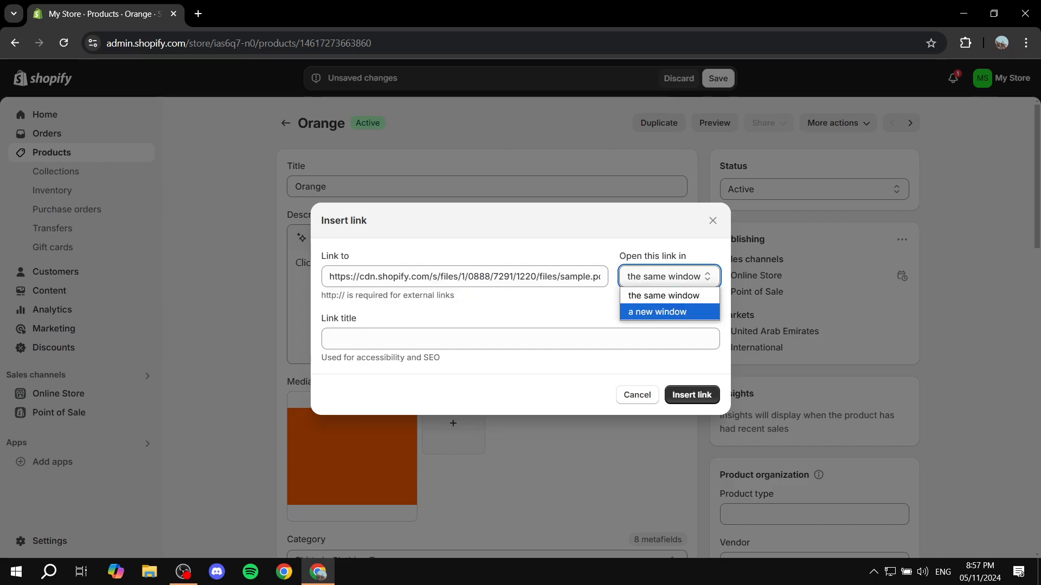
left_click(669, 311)
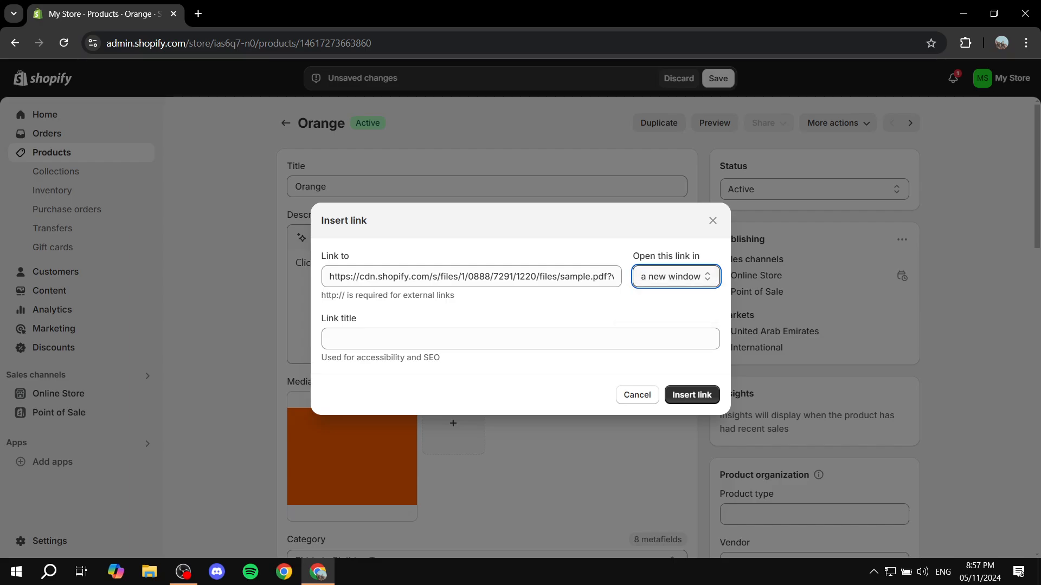
left_click(692, 395)
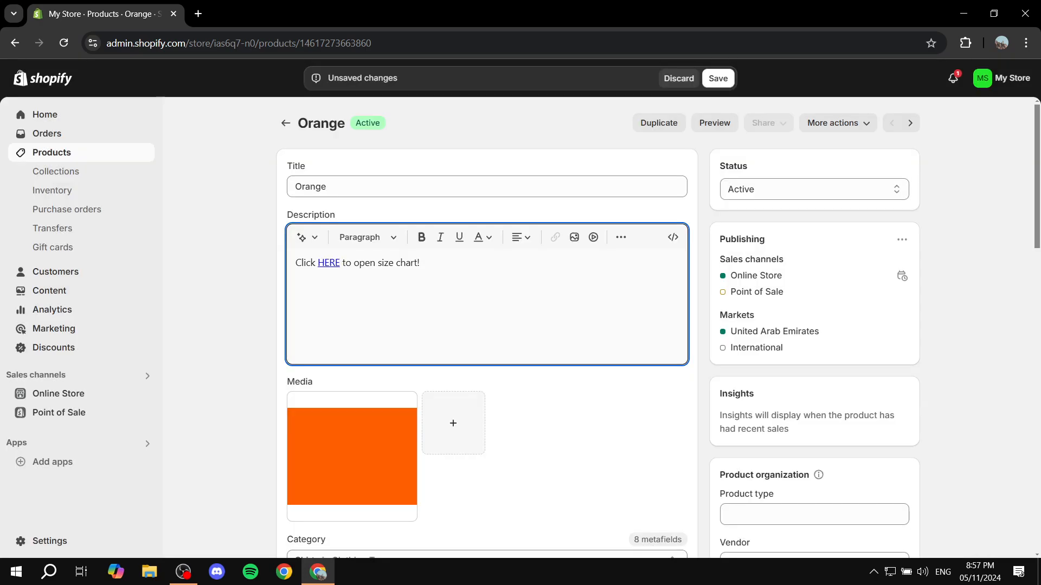
left_click(719, 79)
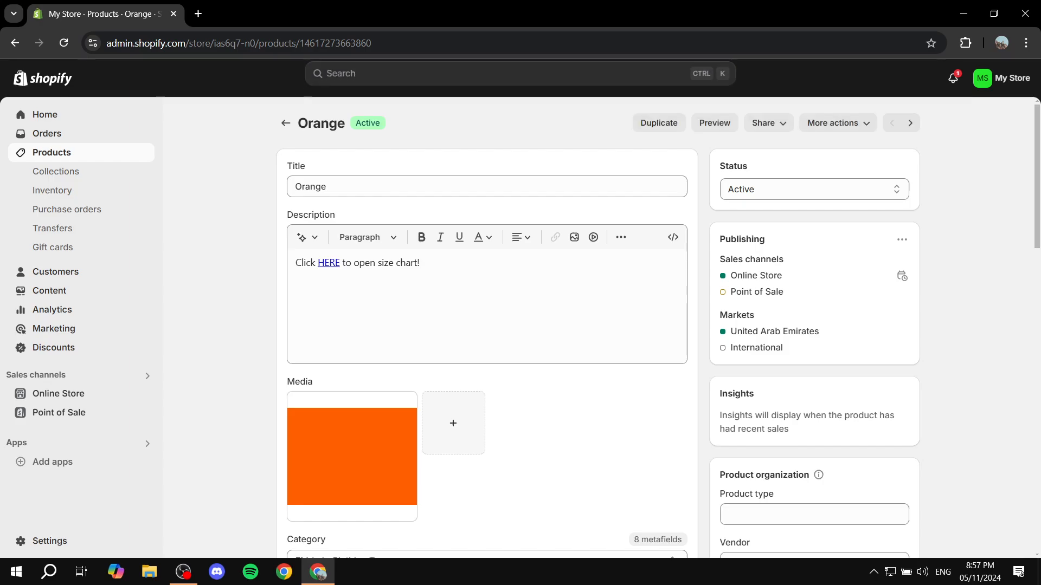
Preview the Orange product page, test the HERE link to the size chart PDF, and close the PDF.
left_click(714, 122)
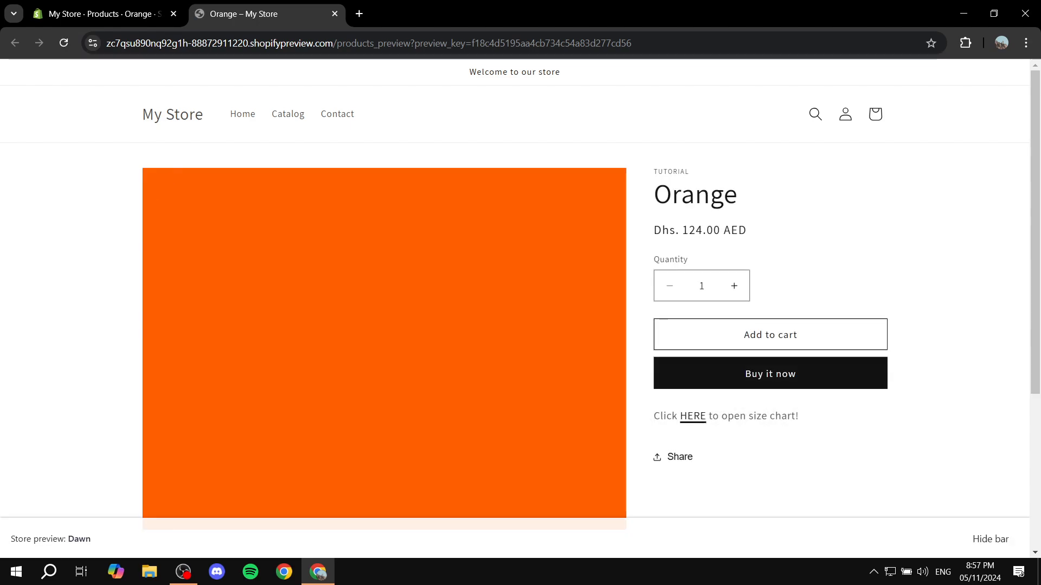
left_click(693, 416)
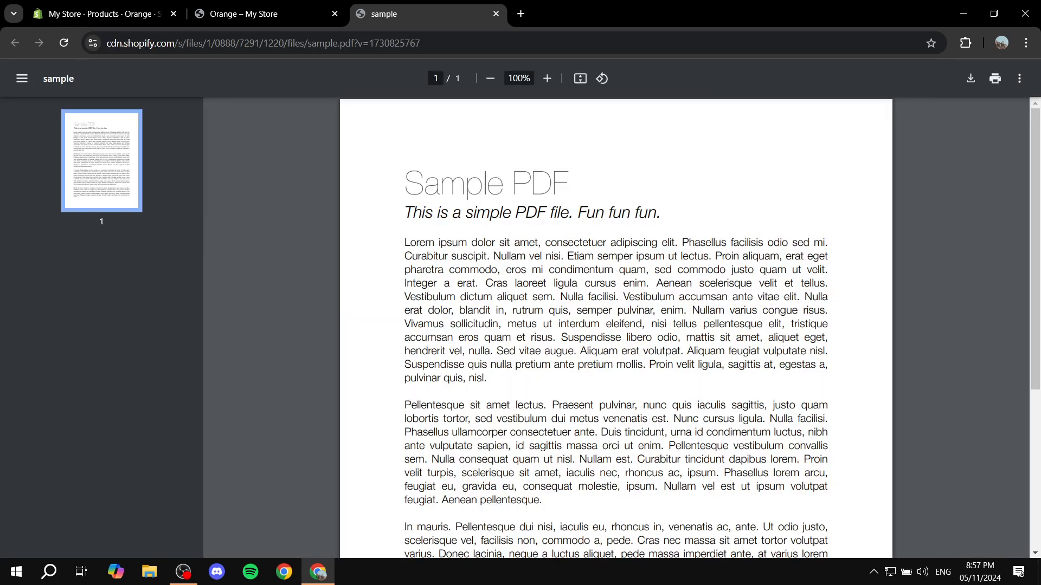
left_click(496, 13)
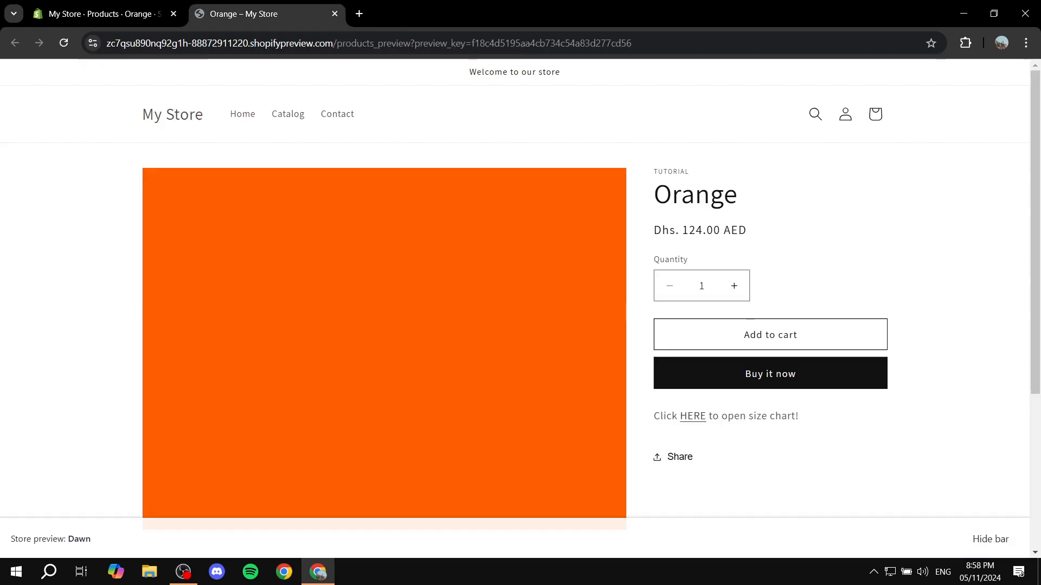